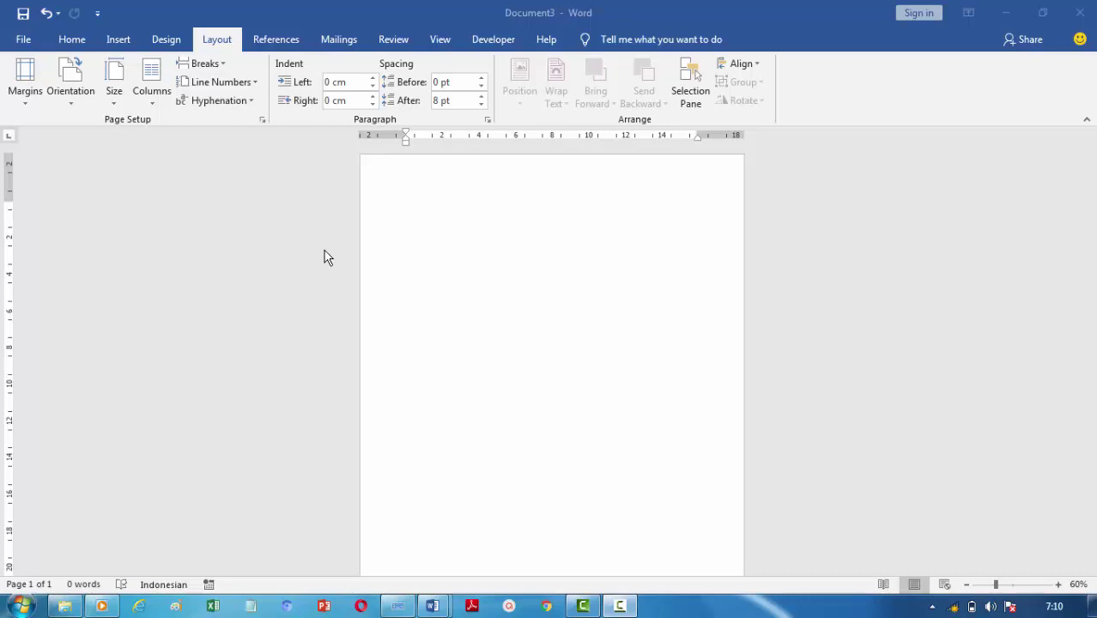
- Switch the page orientation to Landscape
left_click(327, 292)
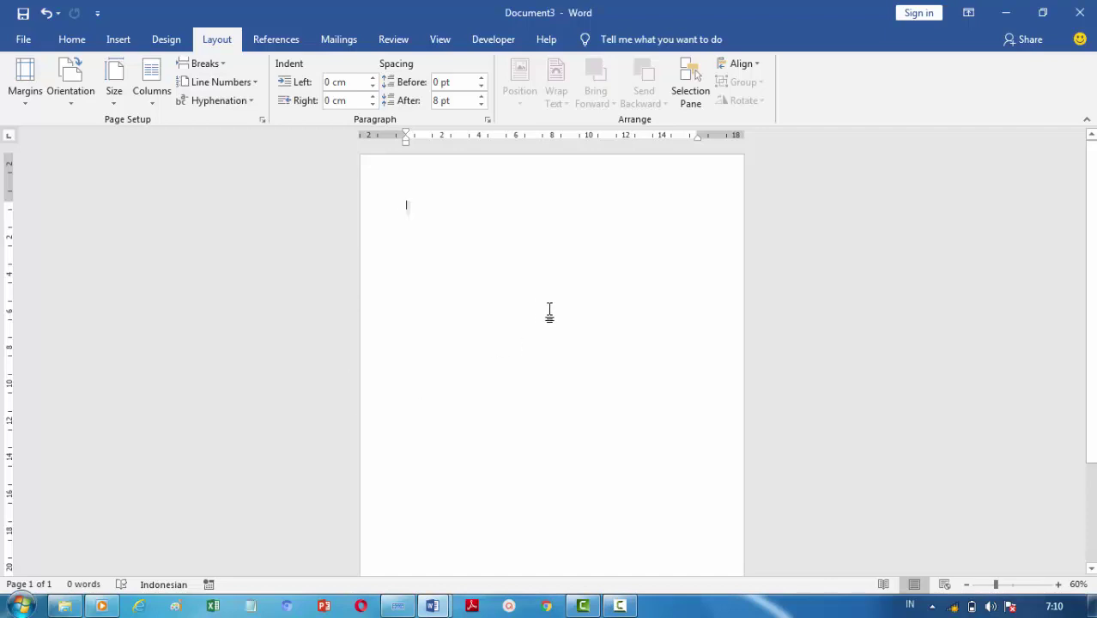
left_click(72, 95)
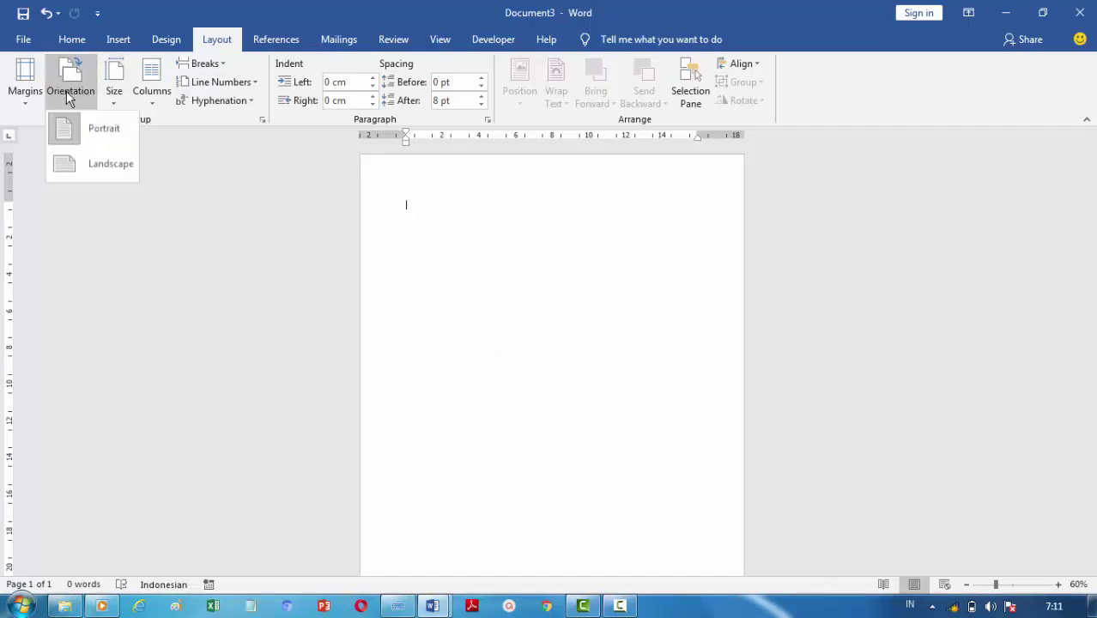
left_click(123, 177)
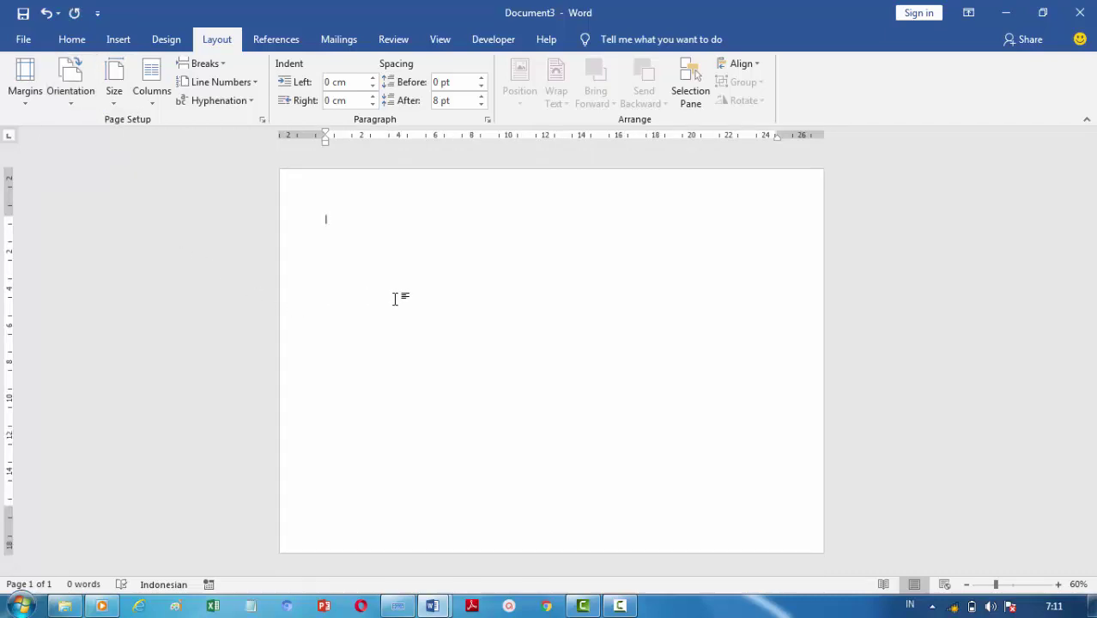
- Insert the 3x4 red-background passport photo from Local Disk (D:)
left_click(119, 40)
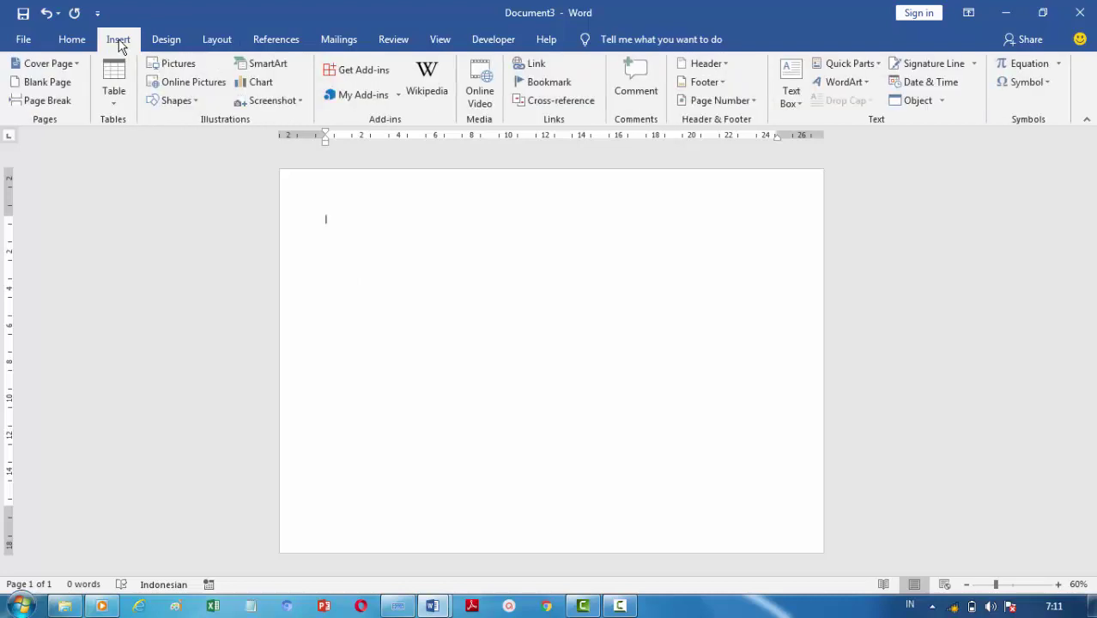
left_click(180, 67)
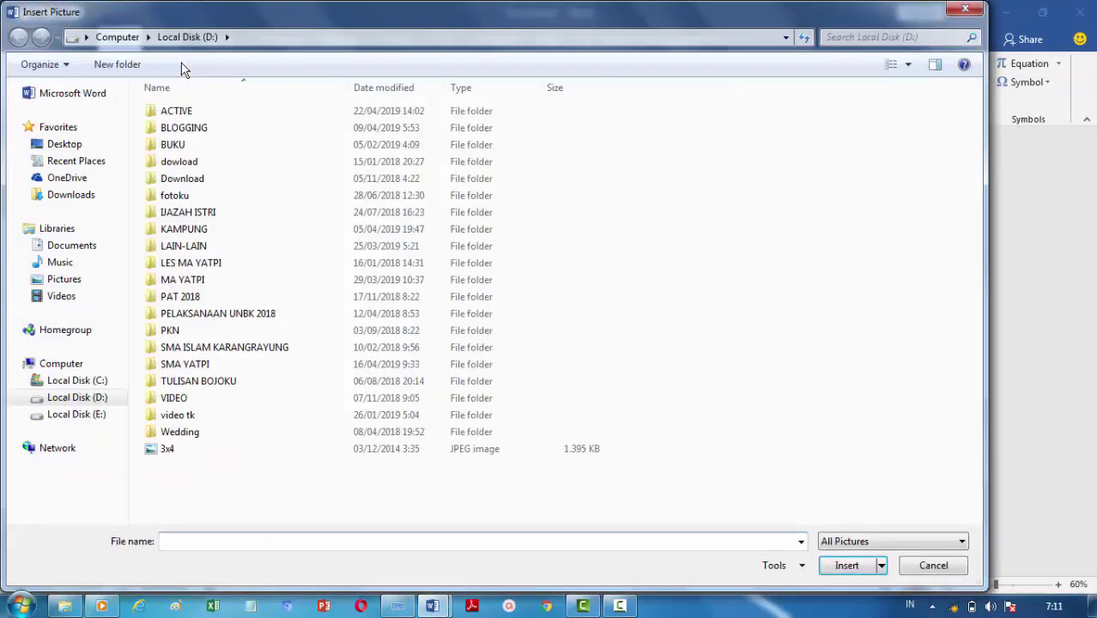
double_click(183, 448)
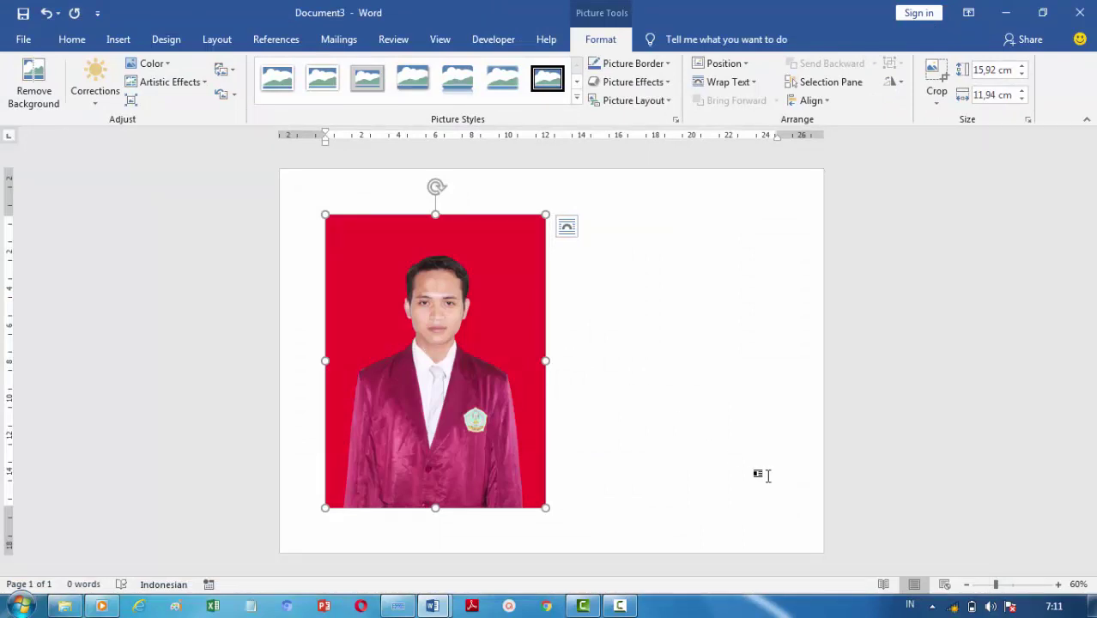
left_click(693, 417)
- Copy the red-background photo and paste a second copy after it
left_click(526, 375)
left_click(566, 226)
right_click(497, 365)
key("Escape")
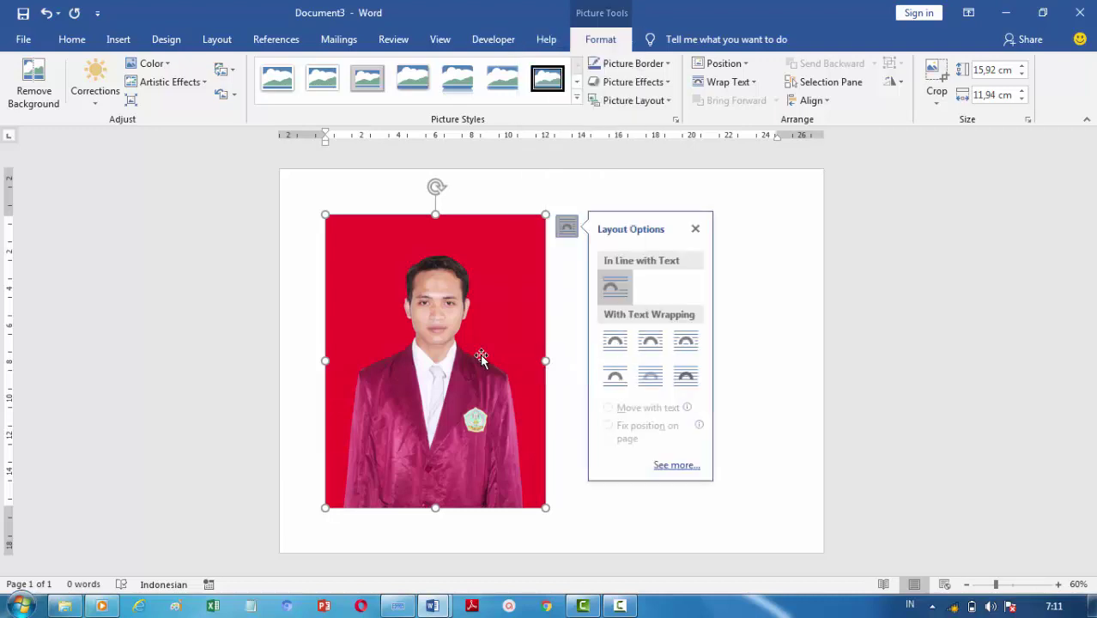
right_click(480, 354)
left_click(521, 67)
left_click(562, 306)
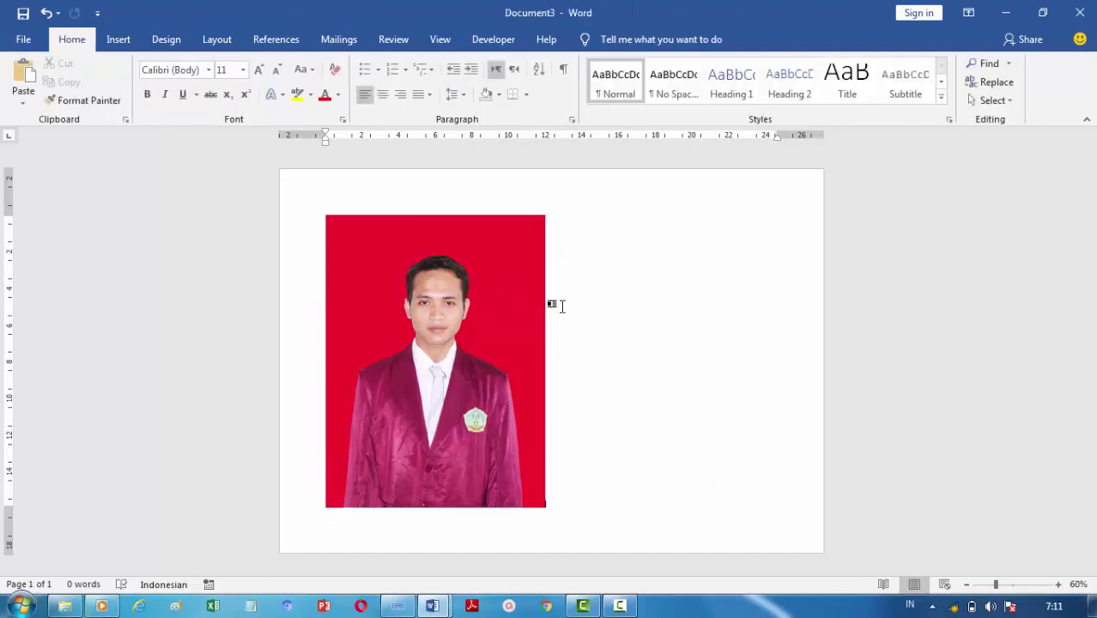
key("ctrl+v")
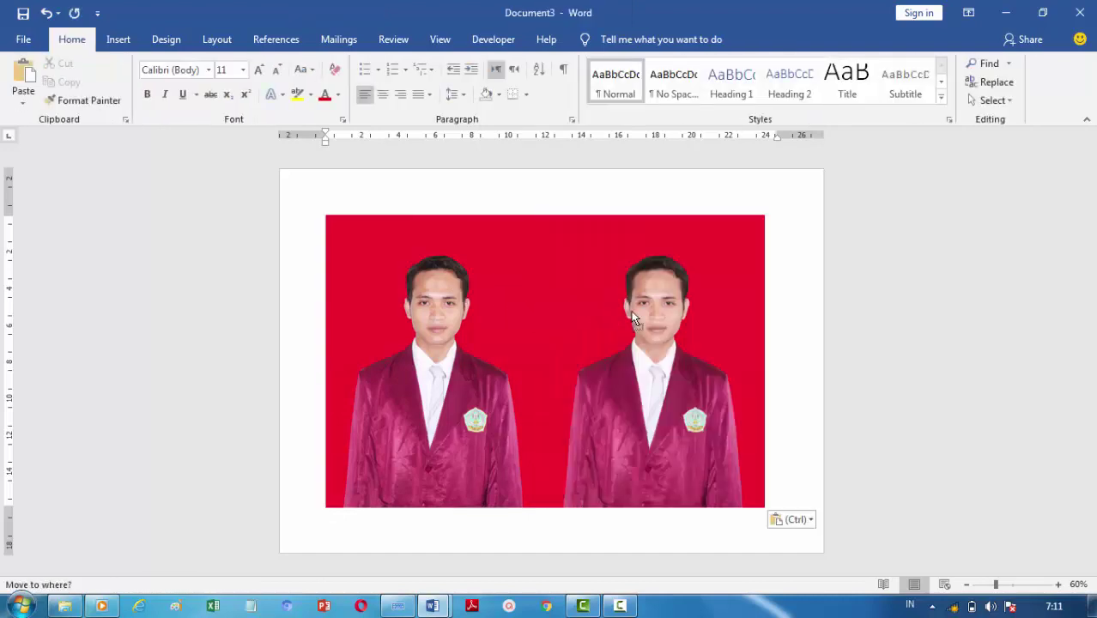
- Give the copy Square text wrapping and move it right, leaving a gap
left_click(632, 313)
left_click(799, 219)
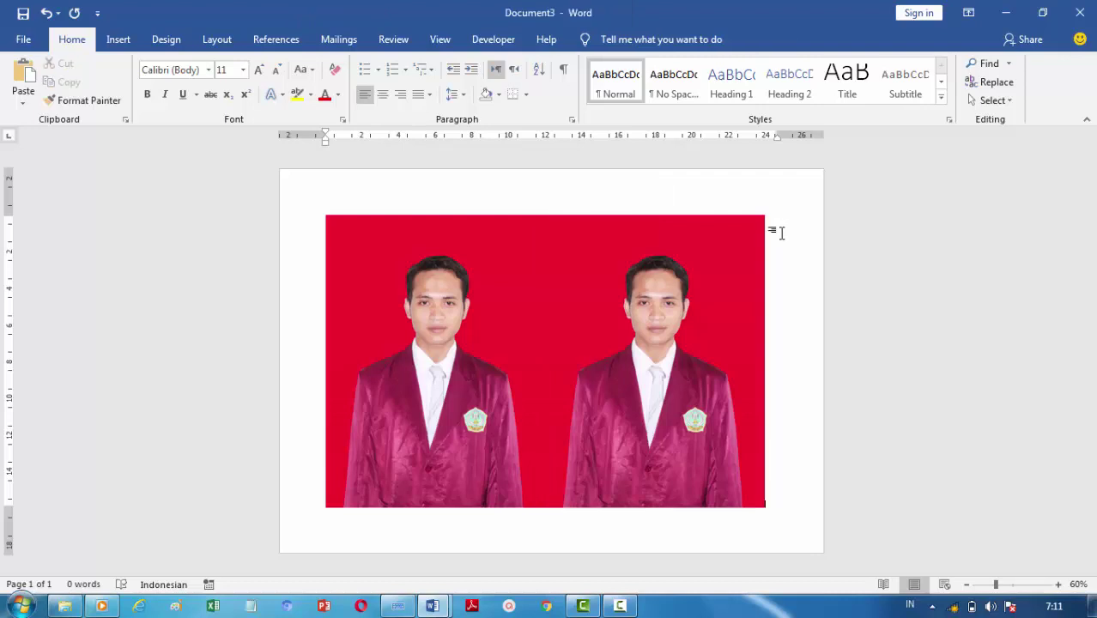
left_click(762, 241)
left_click(787, 230)
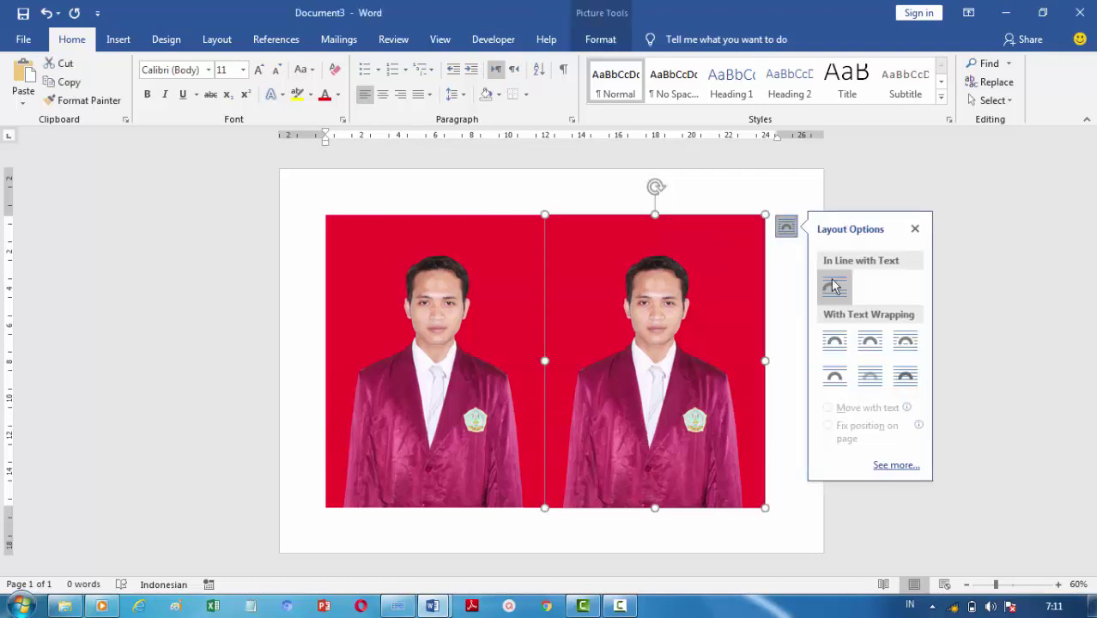
left_click(795, 344)
left_click(696, 345)
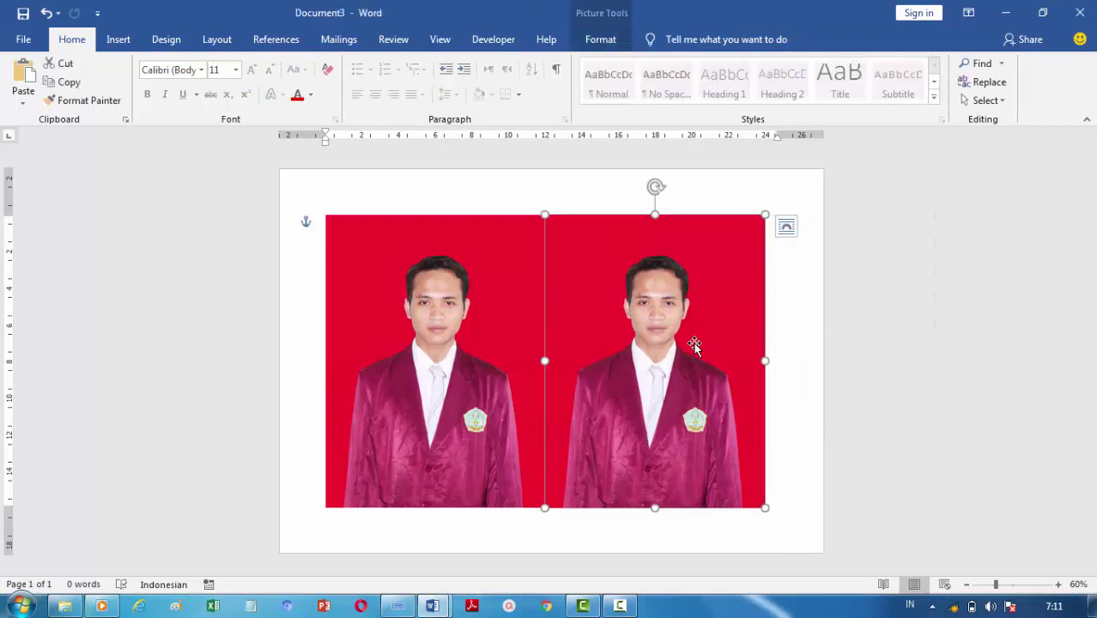
key("Right")
key("Right")
key("Right")
key("Right")
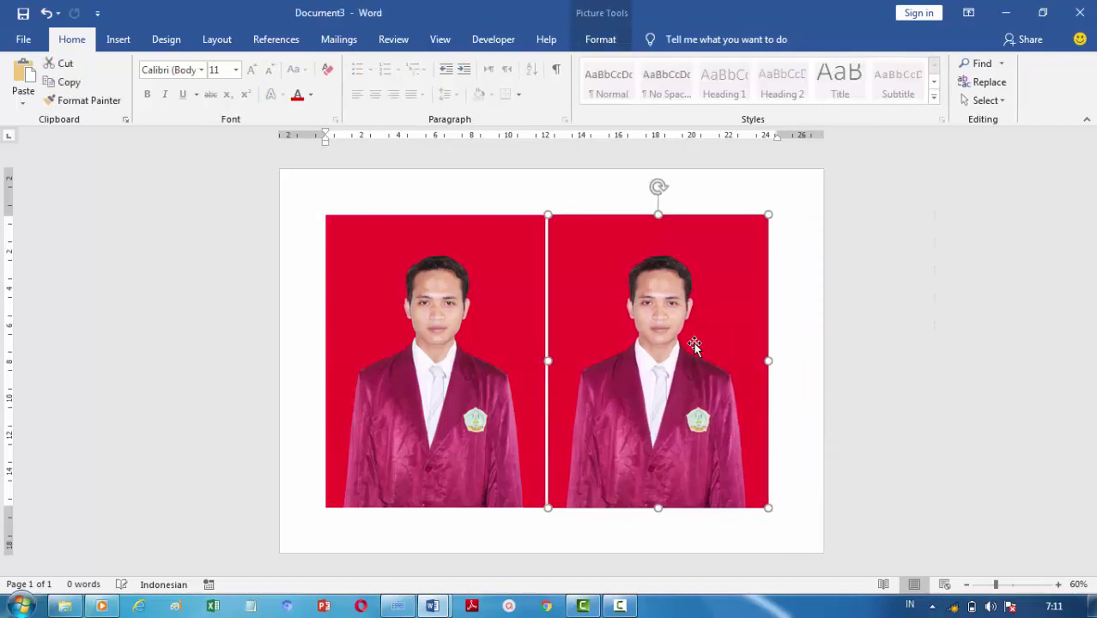
key("Right")
key("Right")
key("Right")
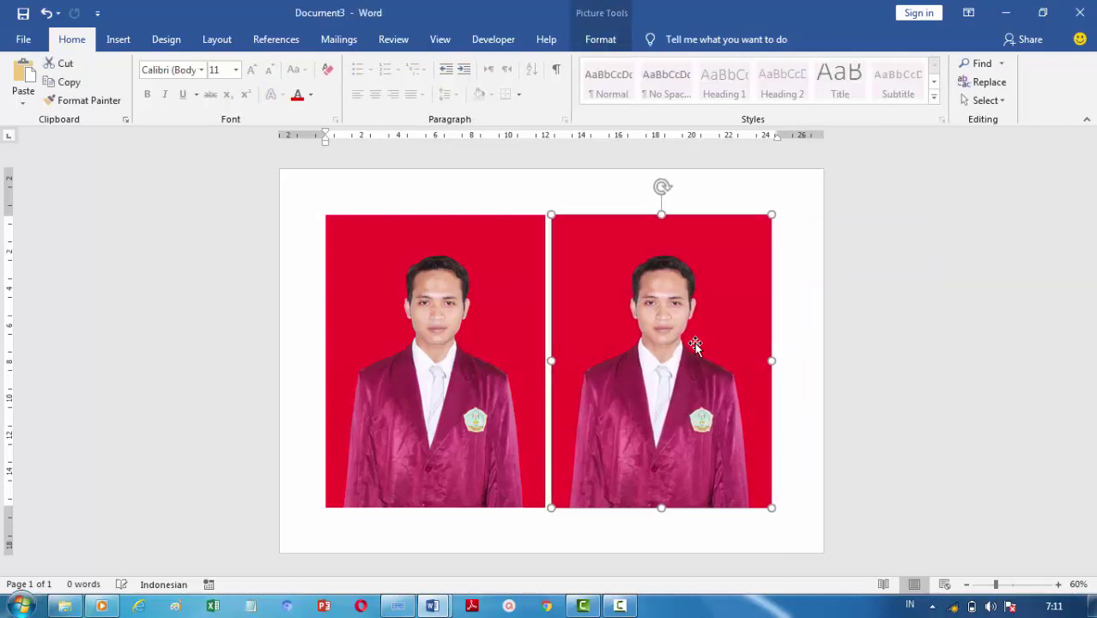
left_click_drag(695, 345, 718, 345)
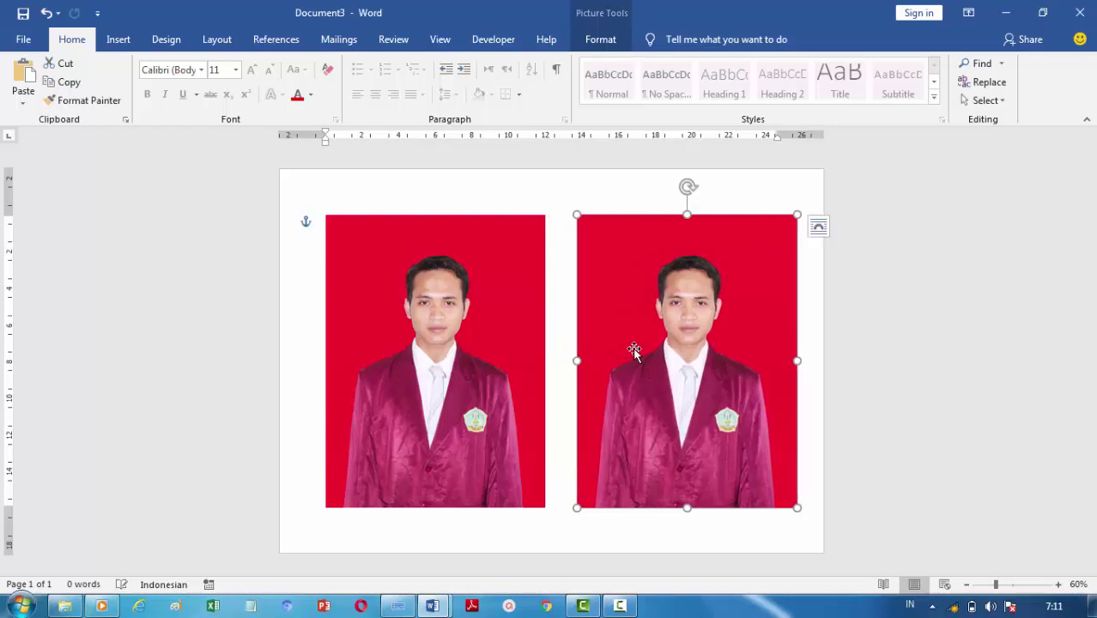
left_click(524, 221)
left_click(622, 189)
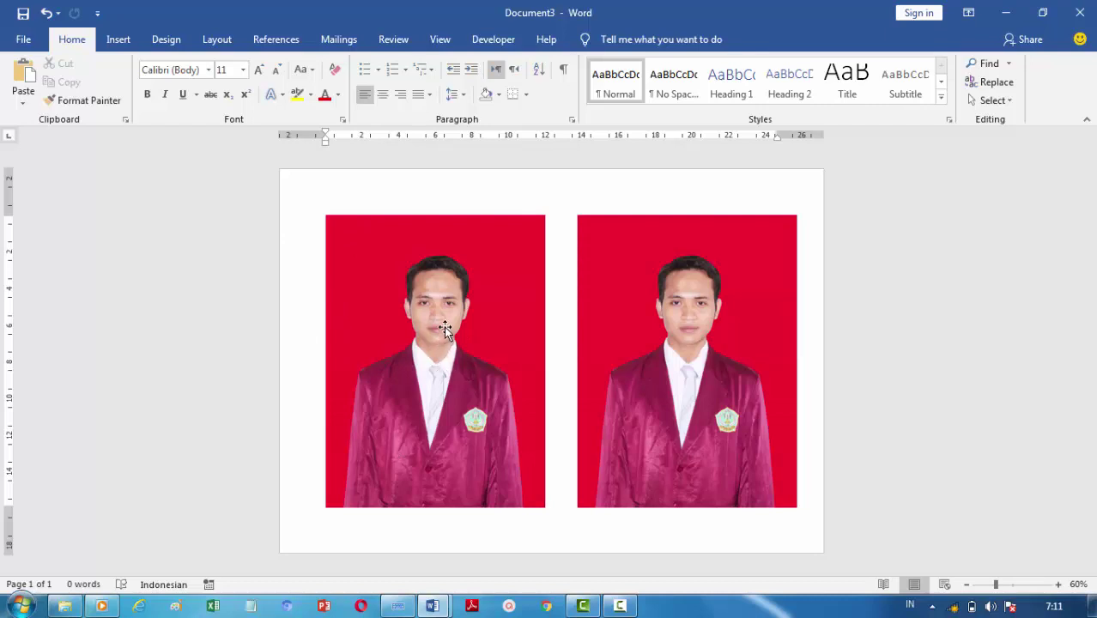
- Run Remove Background on the left photo, extend the kept area to all edges, and keep changes
left_click(482, 206)
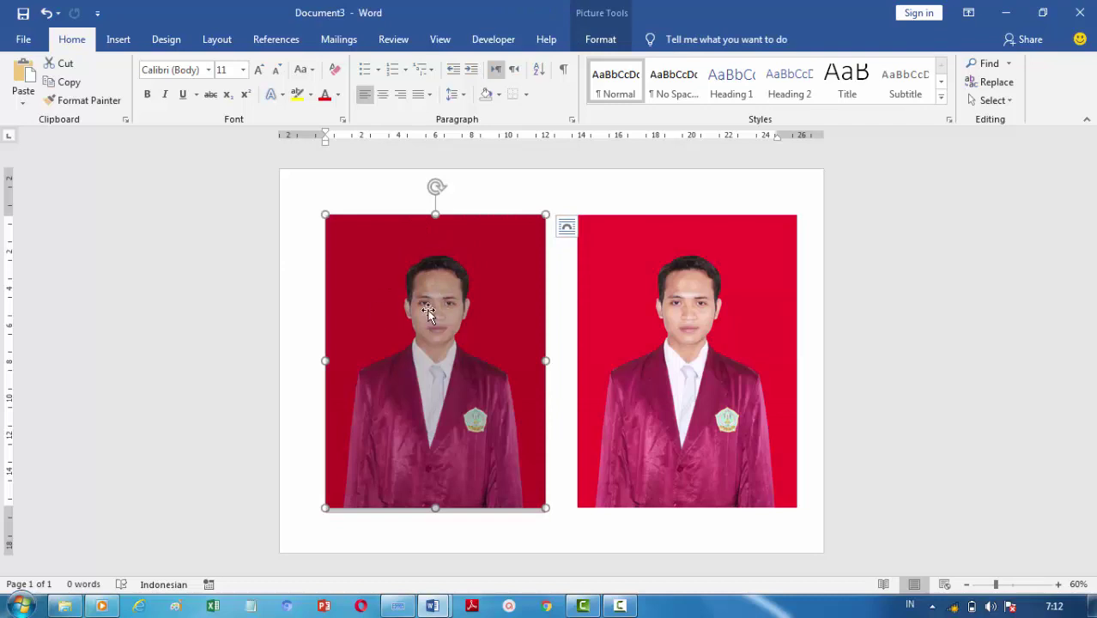
left_click(600, 40)
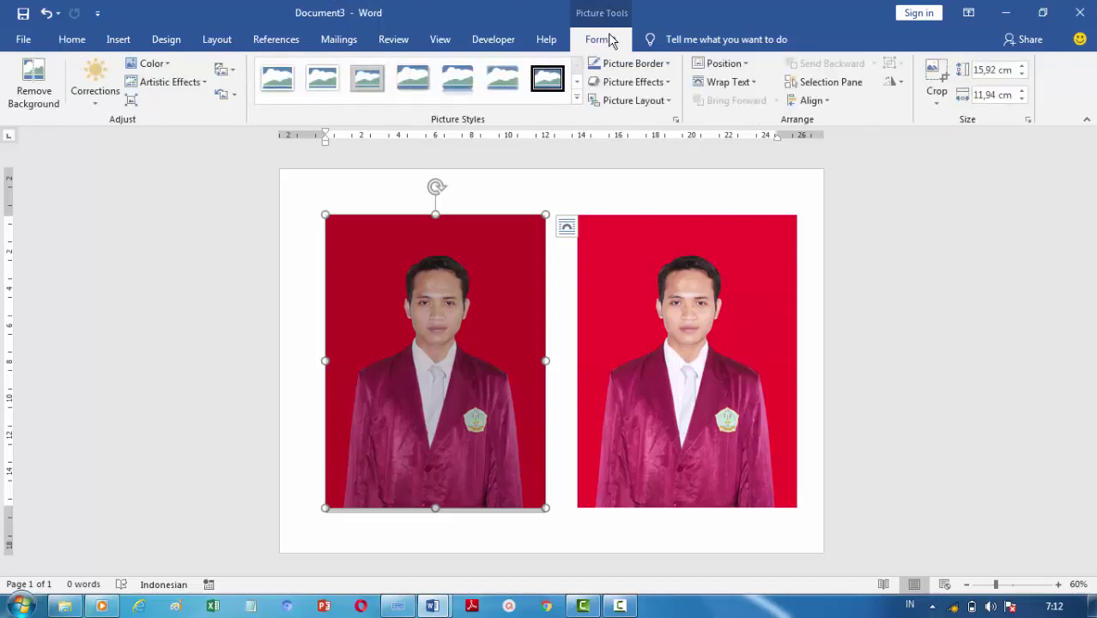
left_click(40, 91)
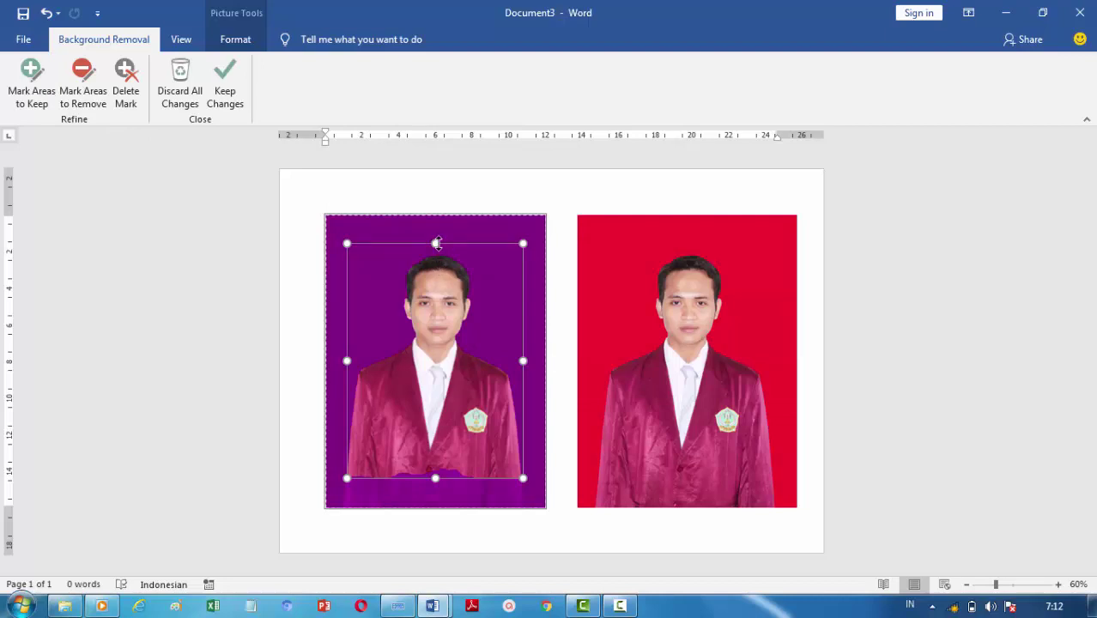
left_click_drag(436, 244, 438, 215)
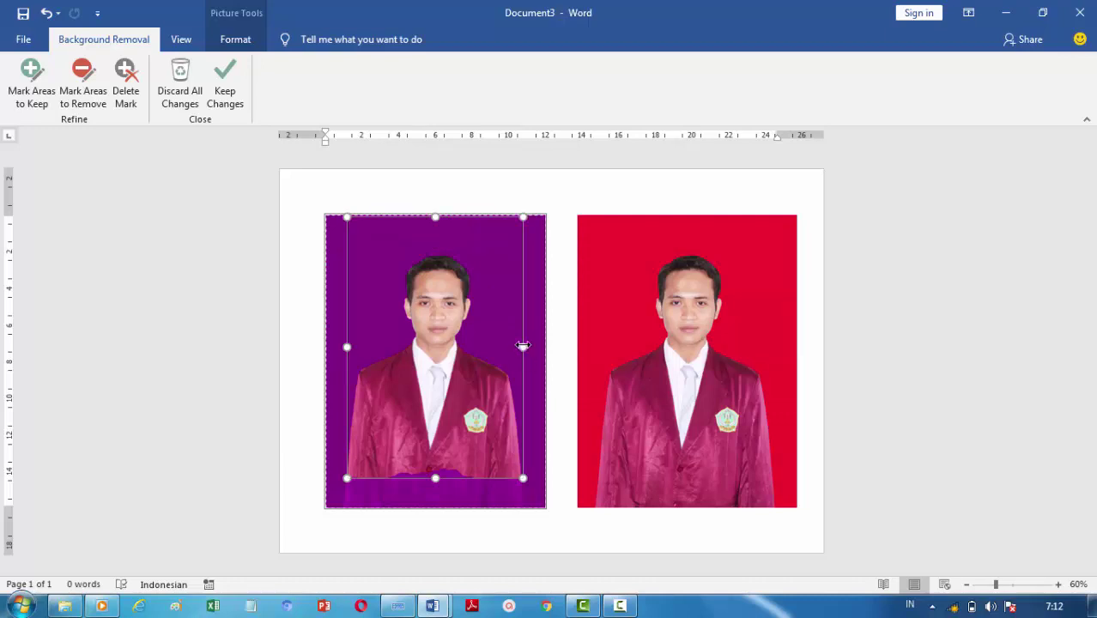
left_click_drag(523, 344, 543, 343)
left_click_drag(349, 346, 329, 348)
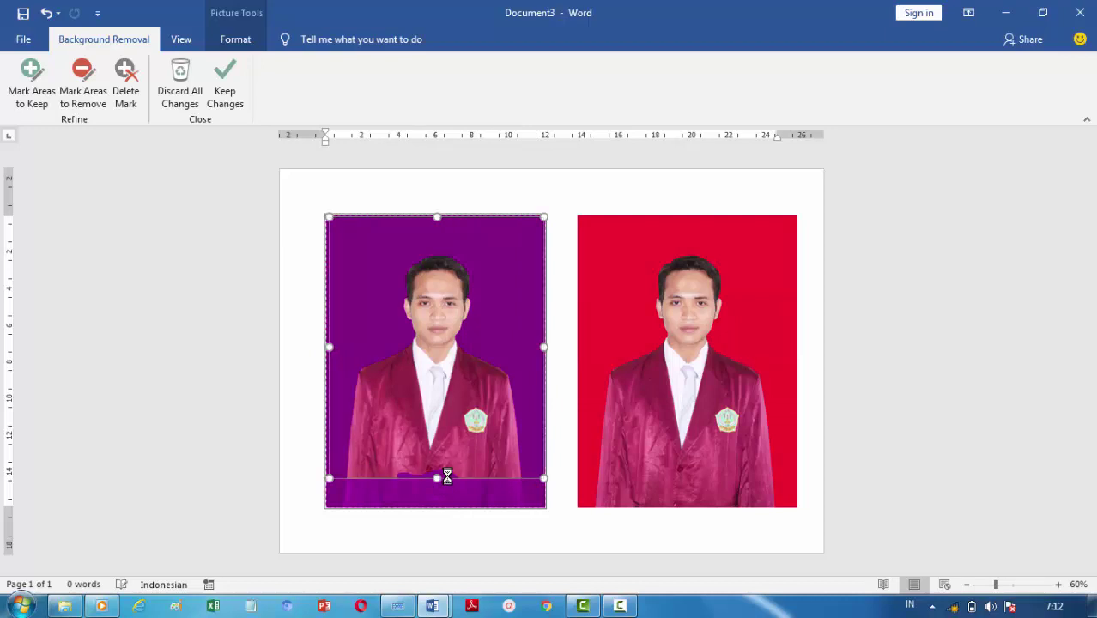
left_click_drag(437, 485, 438, 504)
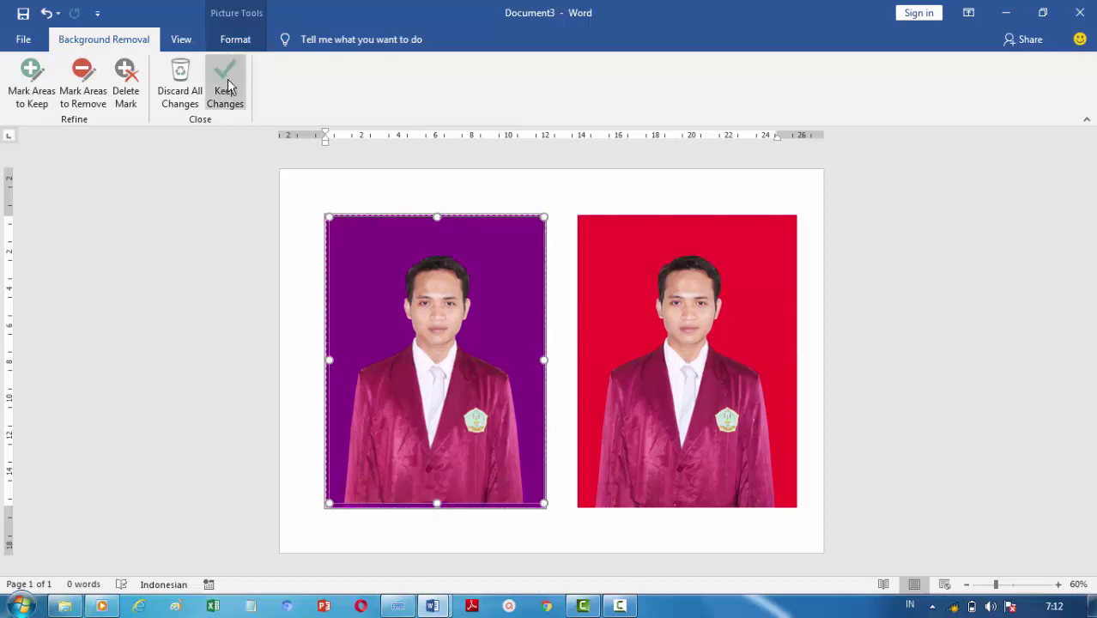
left_click(225, 84)
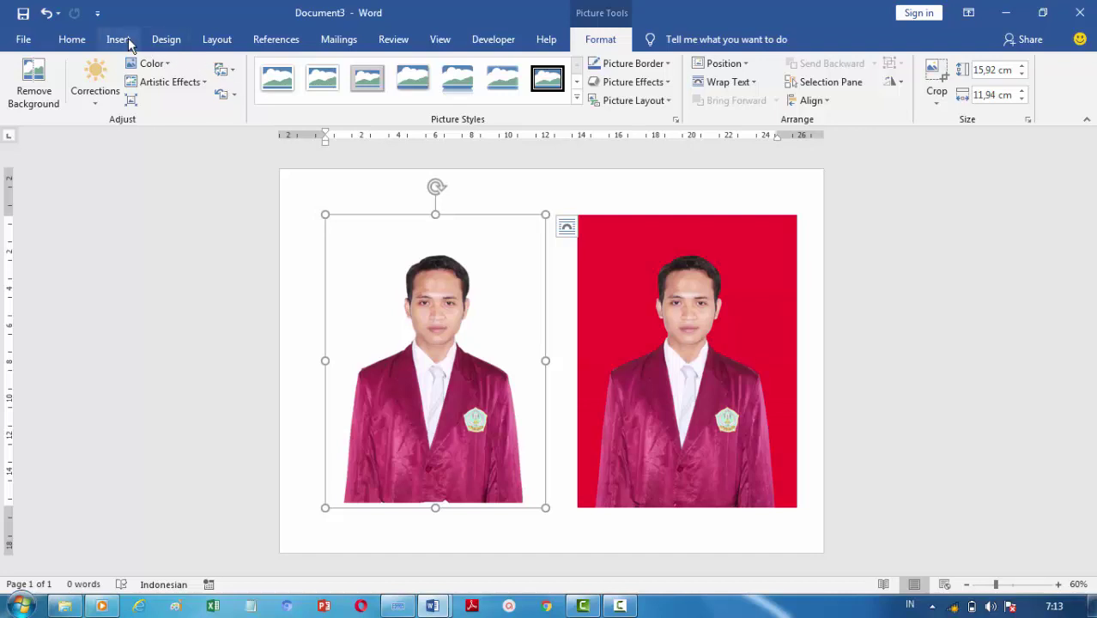
- Draw a rectangle shape from the left photo's top-left to bottom-right corner
left_click(121, 40)
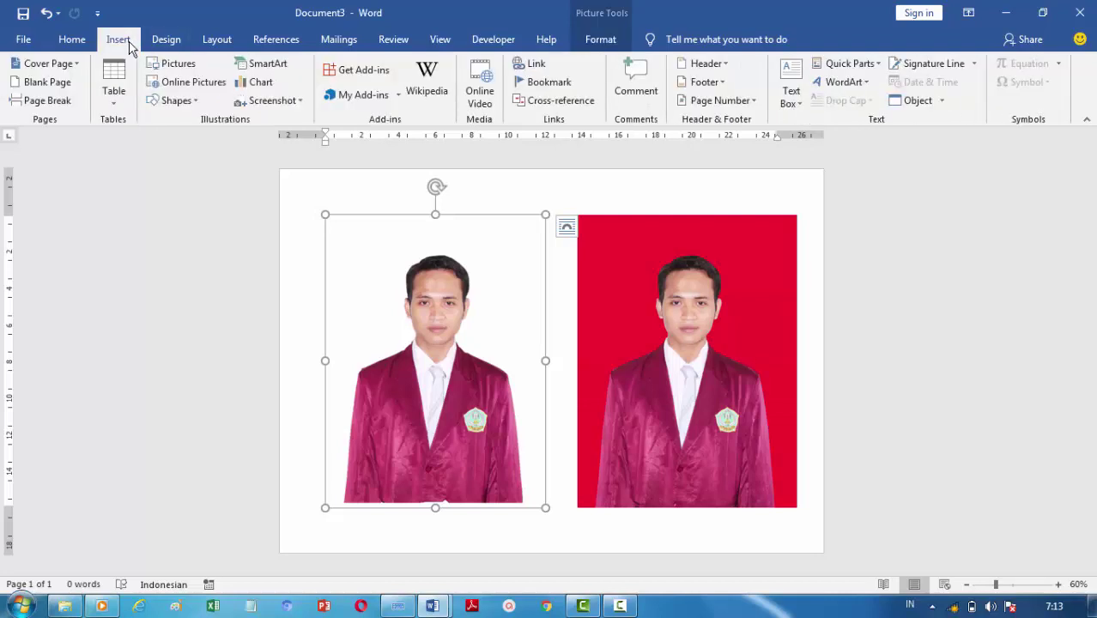
left_click(188, 102)
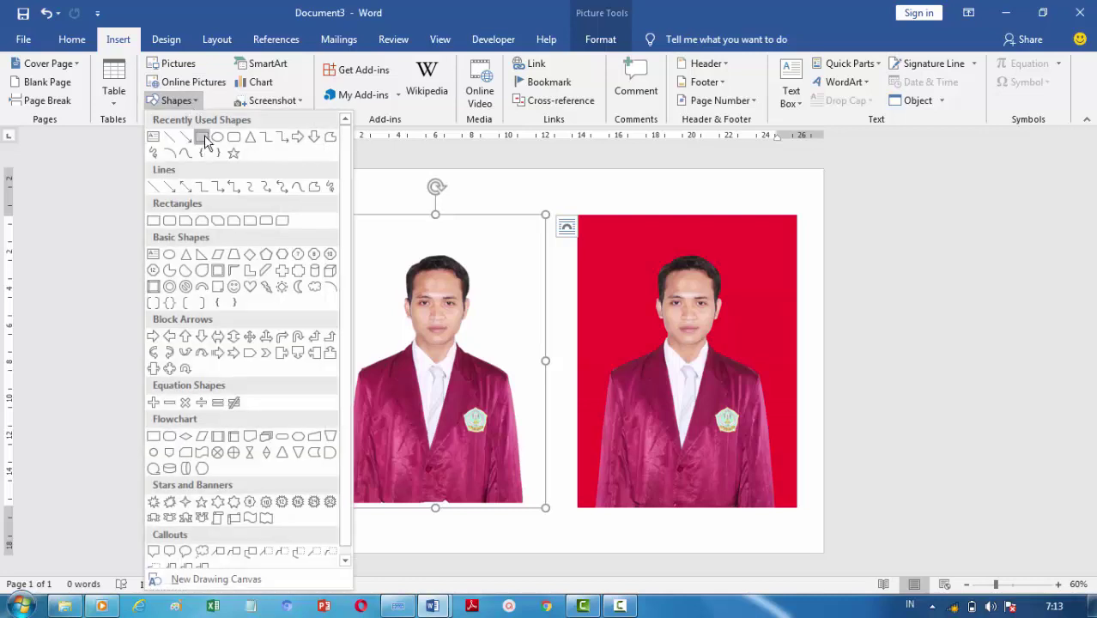
left_click(205, 139)
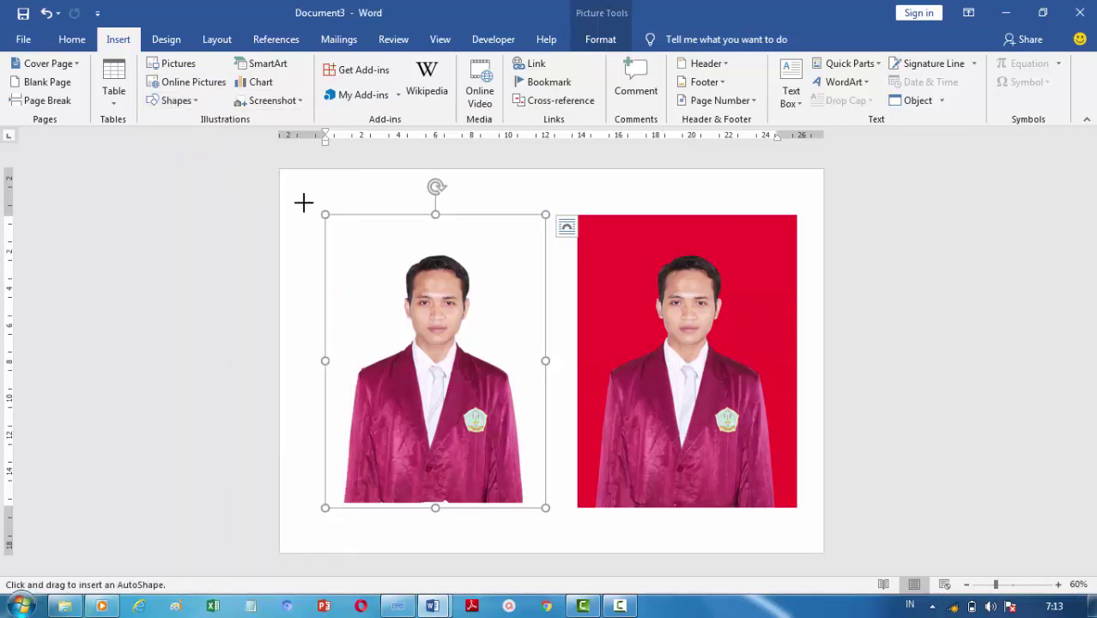
left_click_drag(324, 215, 545, 502)
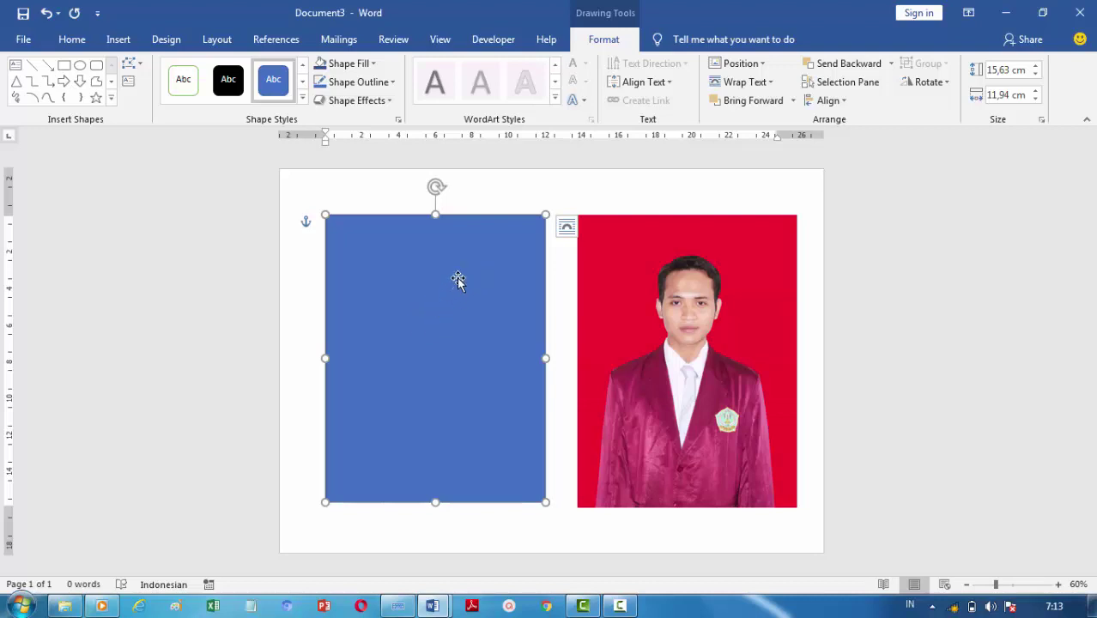
- Set the rectangle's shape fill to a darker blue
right_click(467, 255)
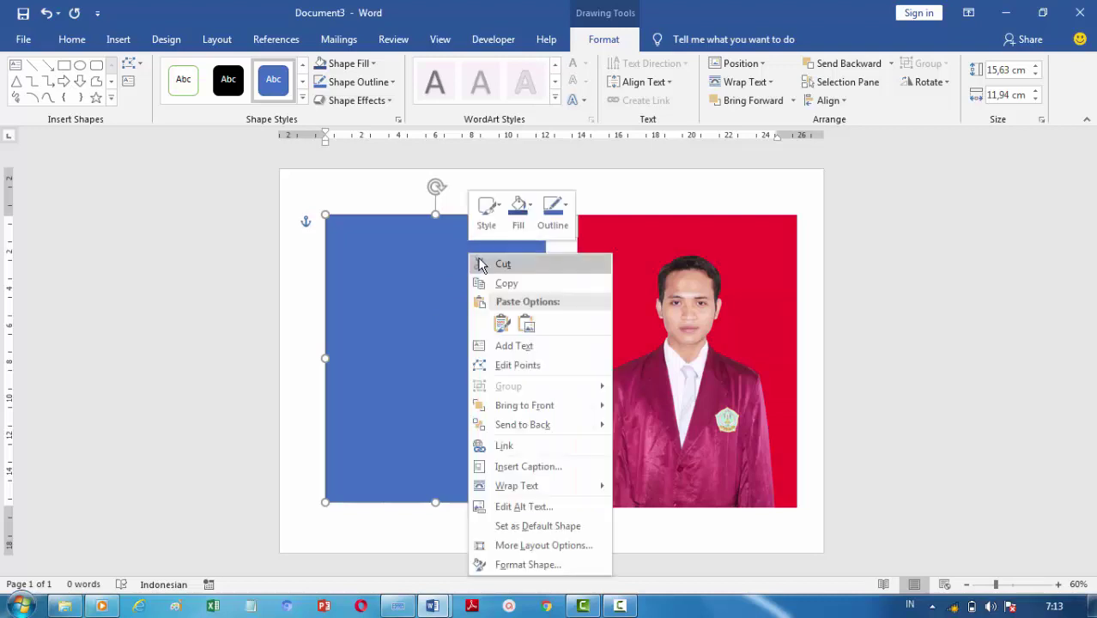
left_click(429, 261)
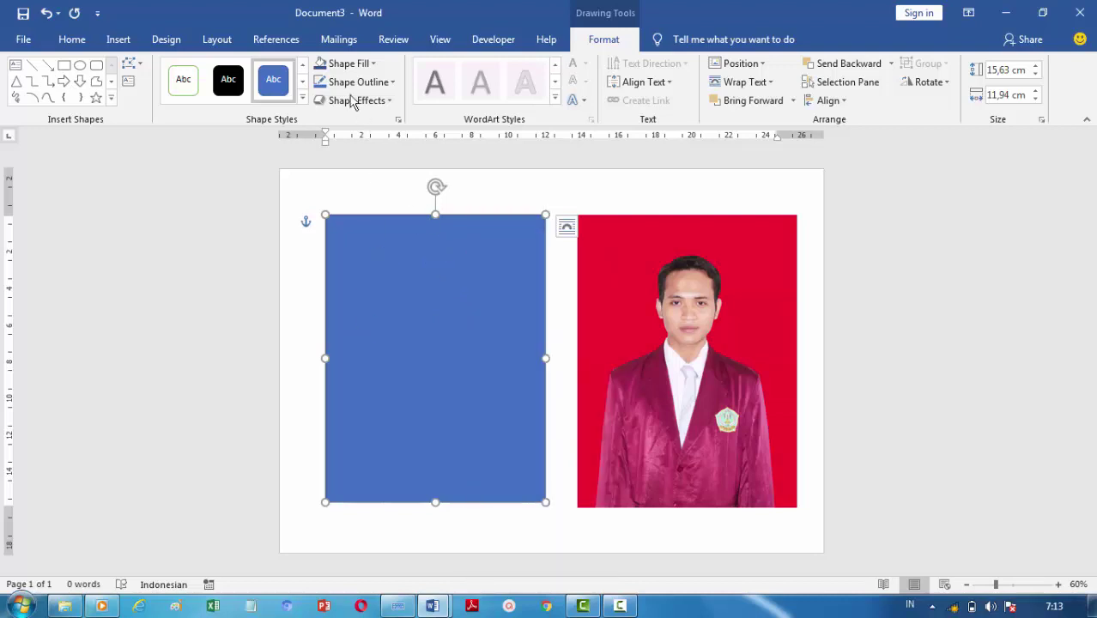
left_click(372, 65)
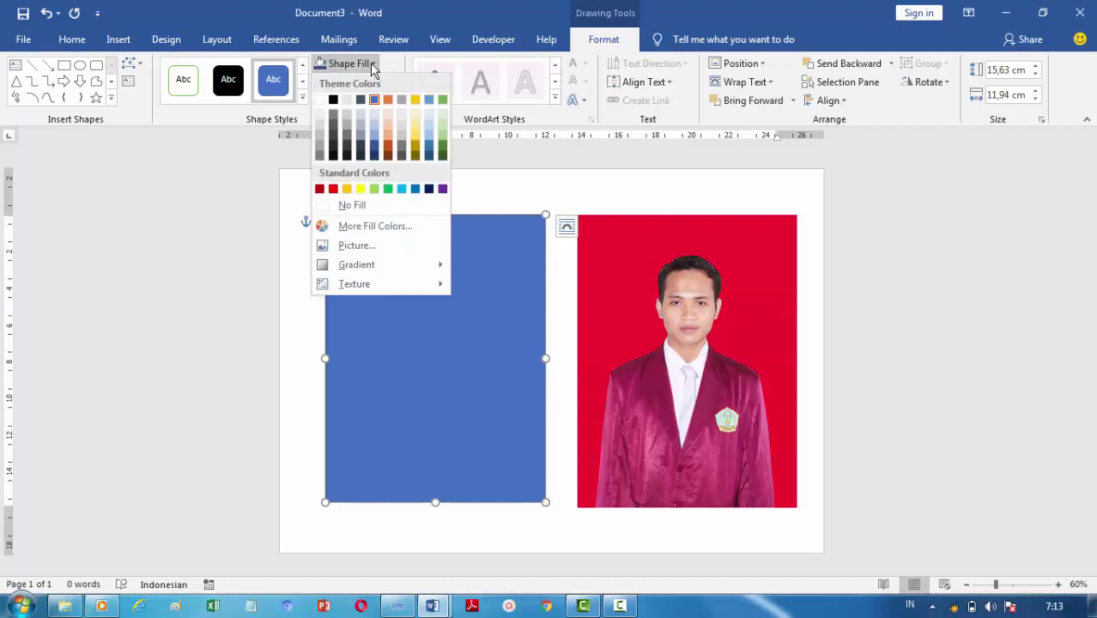
left_click(376, 148)
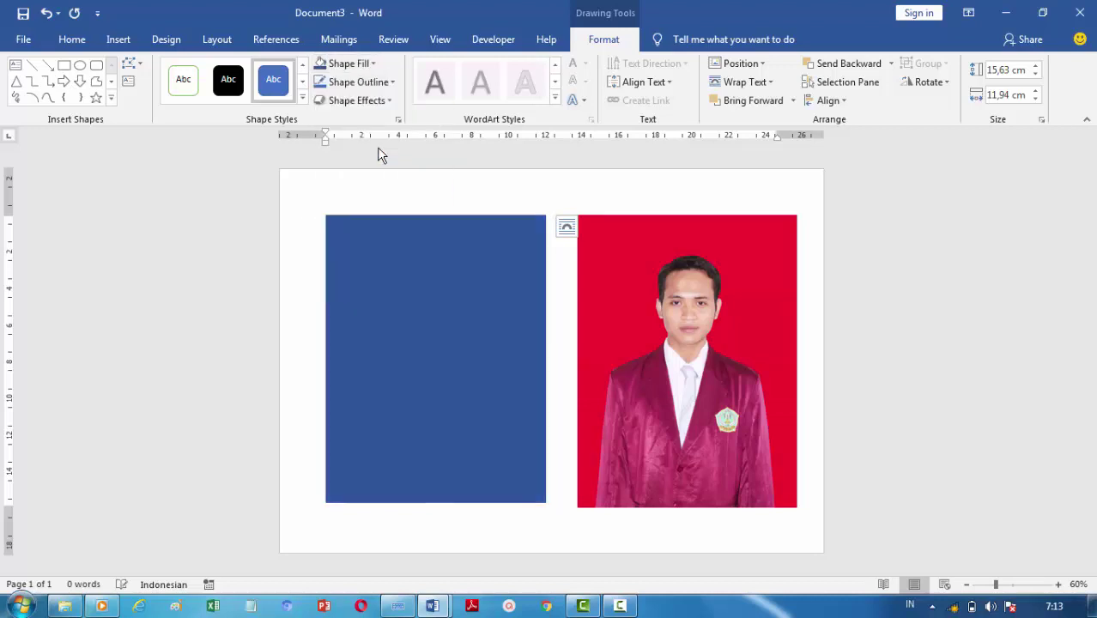
- Set the rectangle's wrapping to Behind Text so the photo sits on blue
right_click(438, 272)
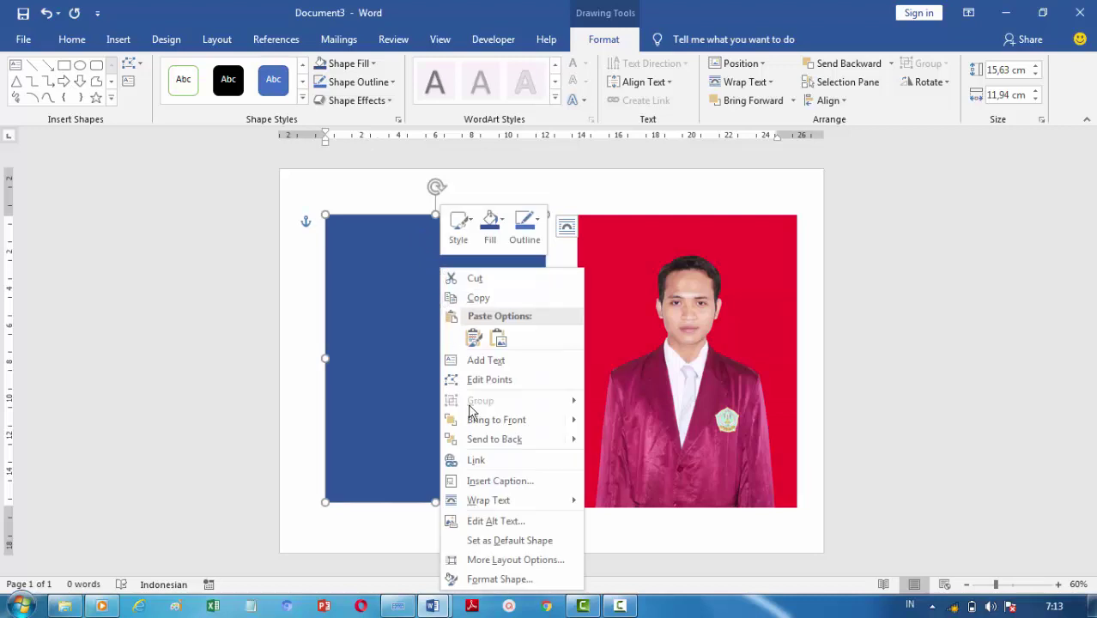
mouse_move(470, 507)
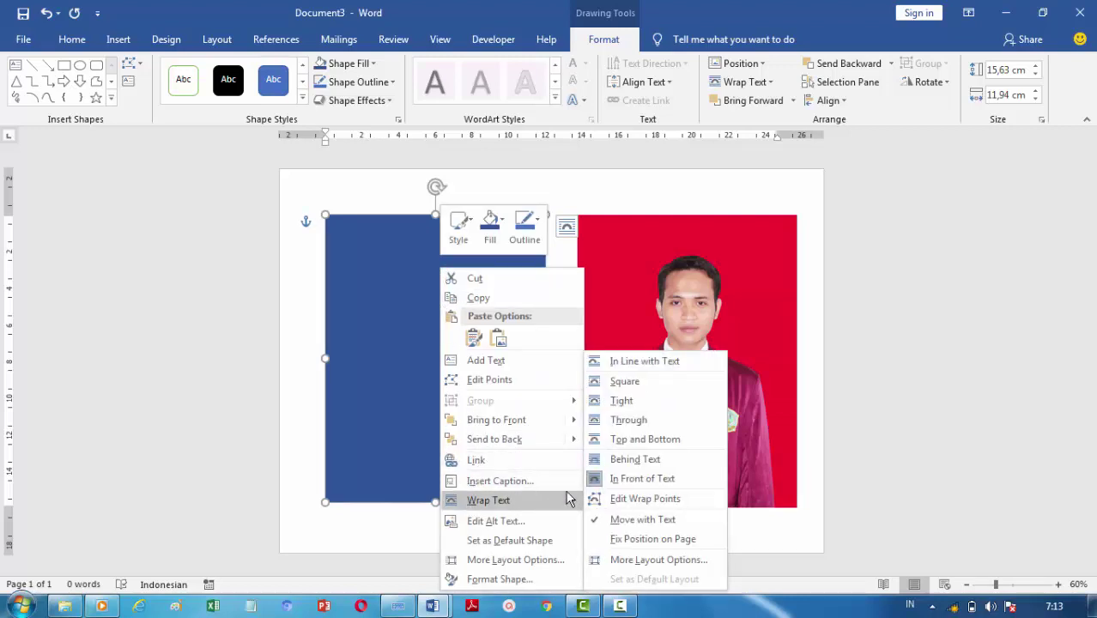
left_click(620, 464)
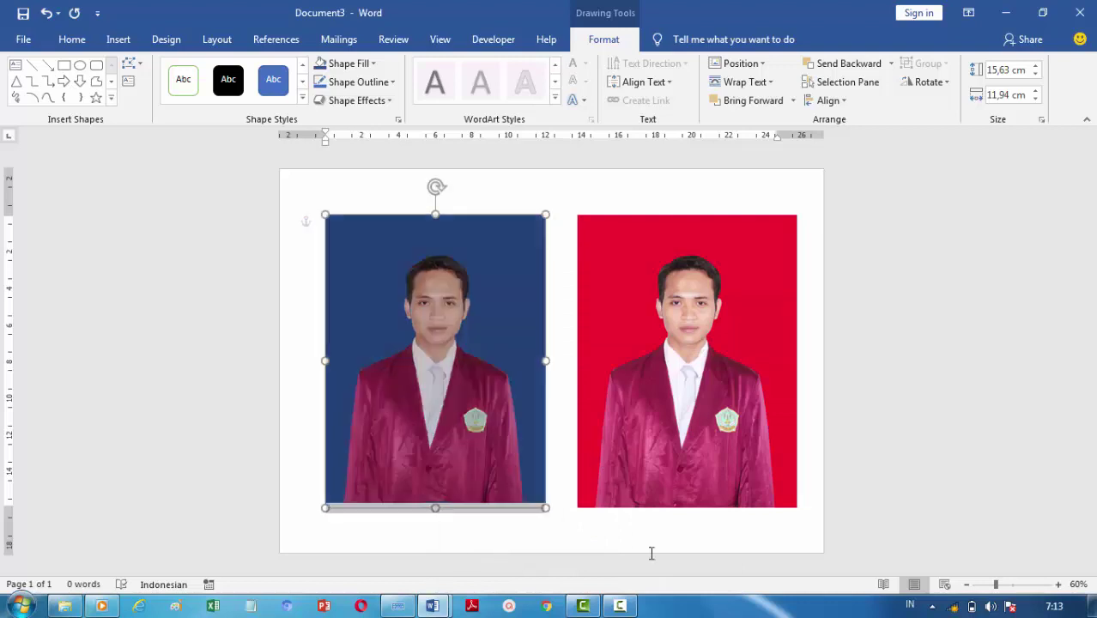
left_click(749, 317)
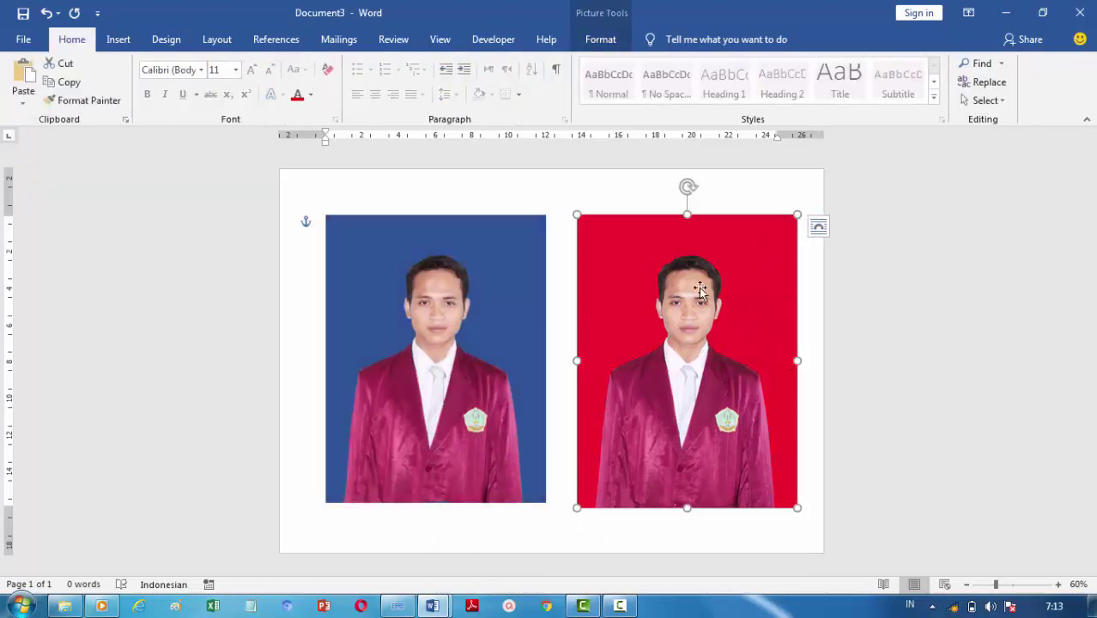